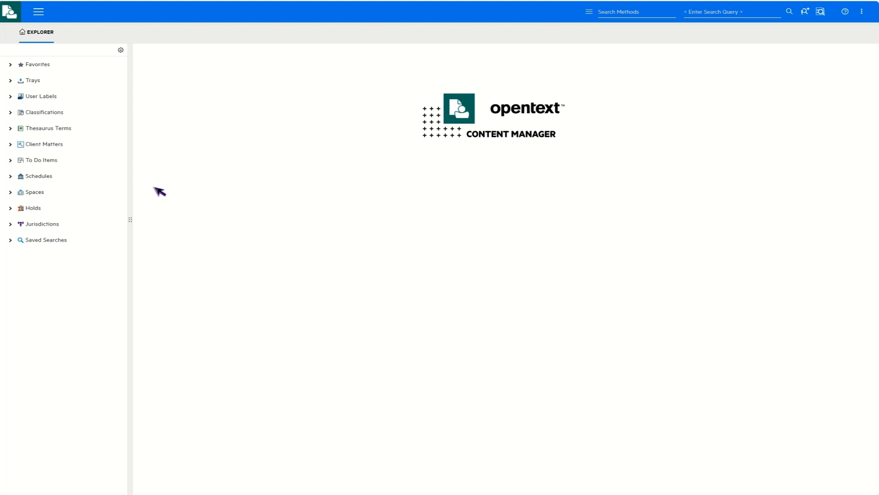
Start a new record and add HR Presentation-PPT_250kB, IT Device Specs_100kB and Item Purchase Scan_PNG_500kB from the Sample Files folder.
click(46, 15)
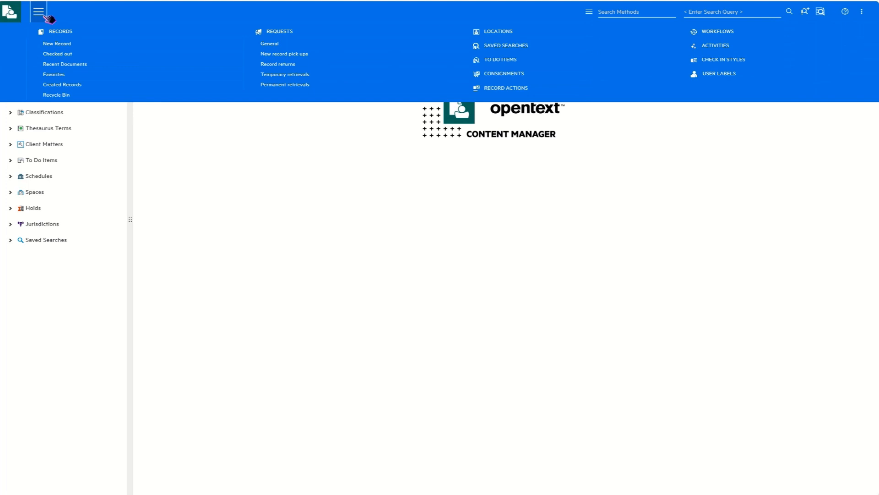
click(73, 44)
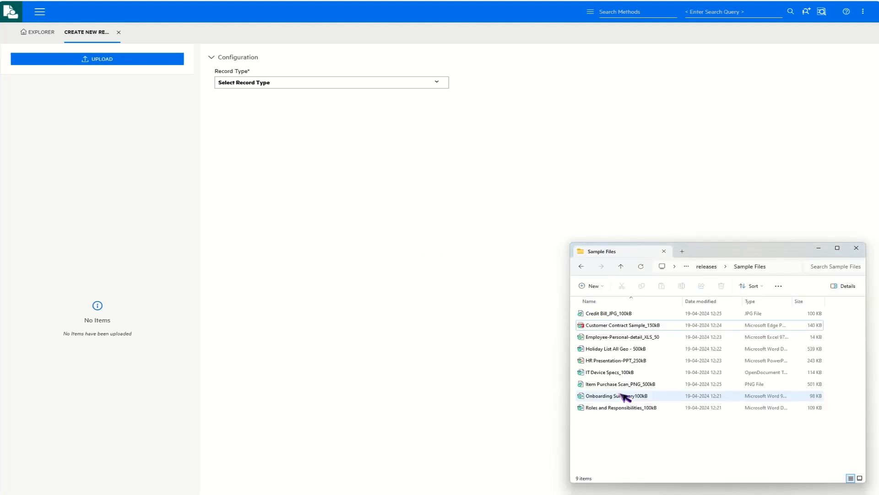
click(625, 361)
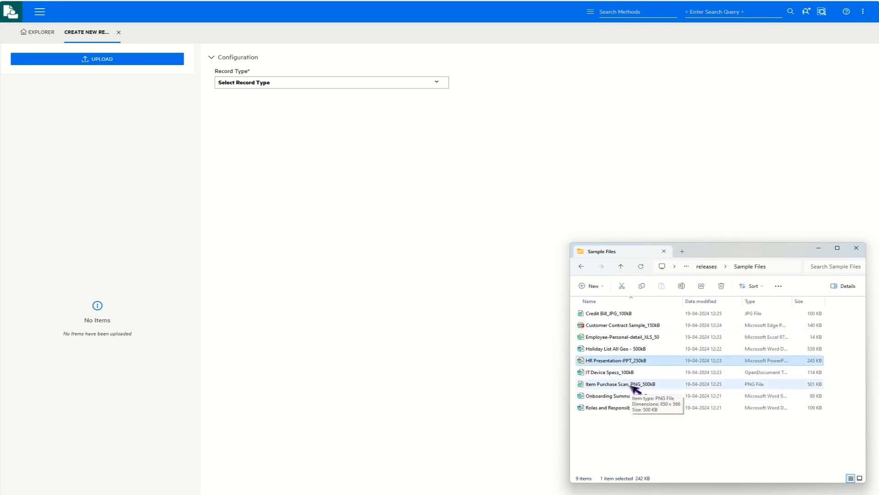
shift+click(636, 384)
drag(618, 361, 51, 200)
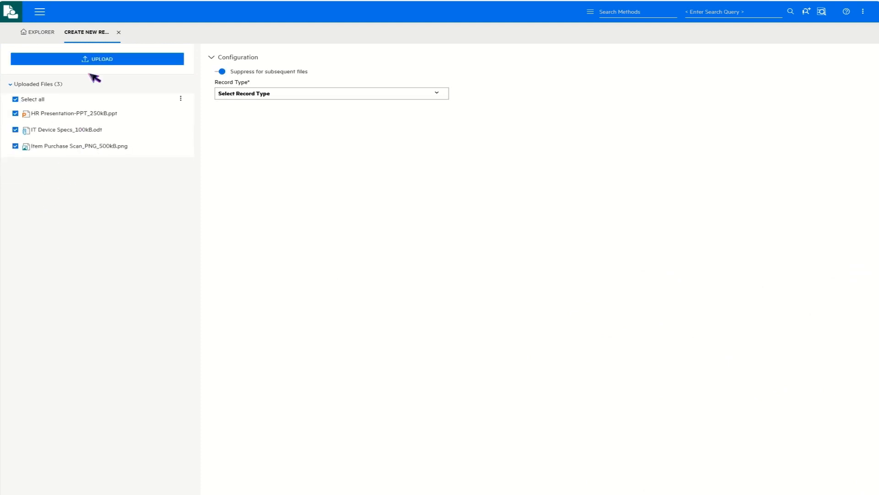
Upload three more files to the new record: file-sample_100kB (OpenDocument), file_example_PPT_250kB and file_example_XLS_50.
click(106, 59)
click(113, 82)
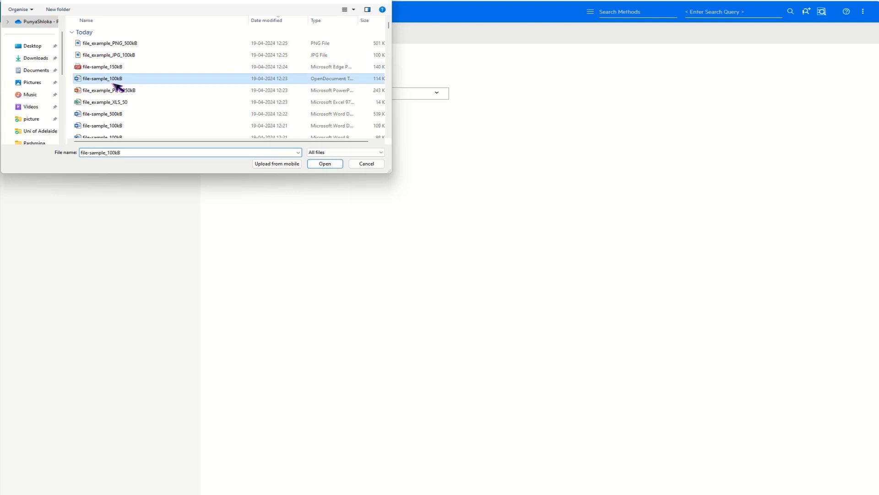
shift+click(121, 103)
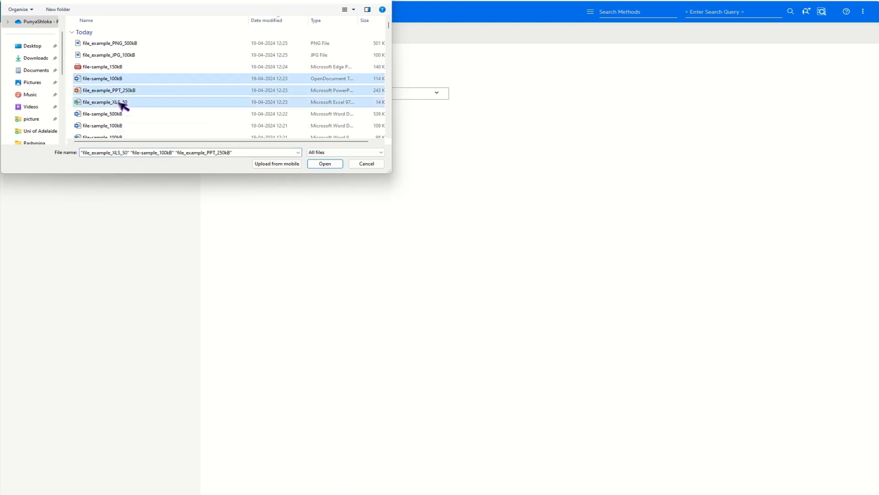
click(327, 164)
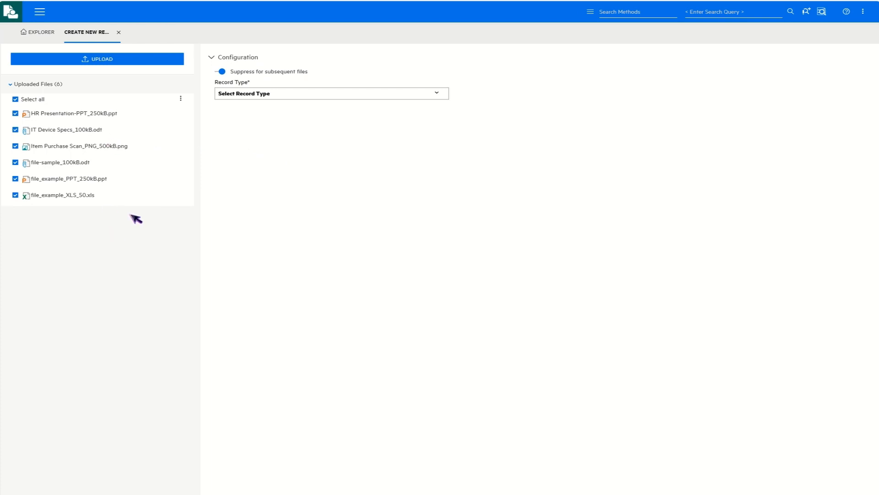
Set the record type of the uploaded files to Document Type Mandatory.
click(293, 95)
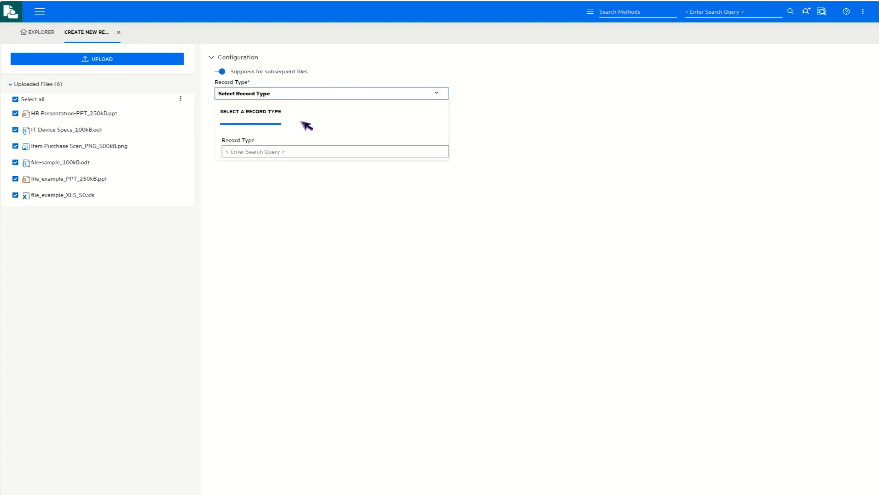
click(286, 153)
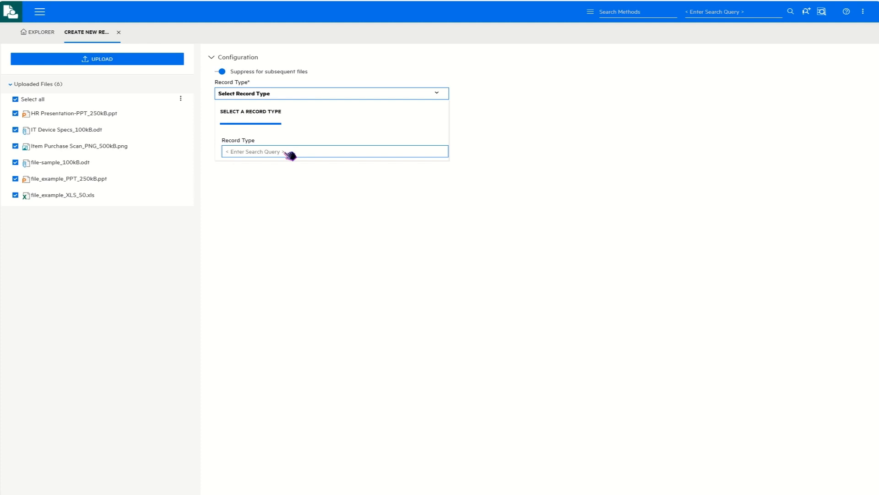
text(docume)
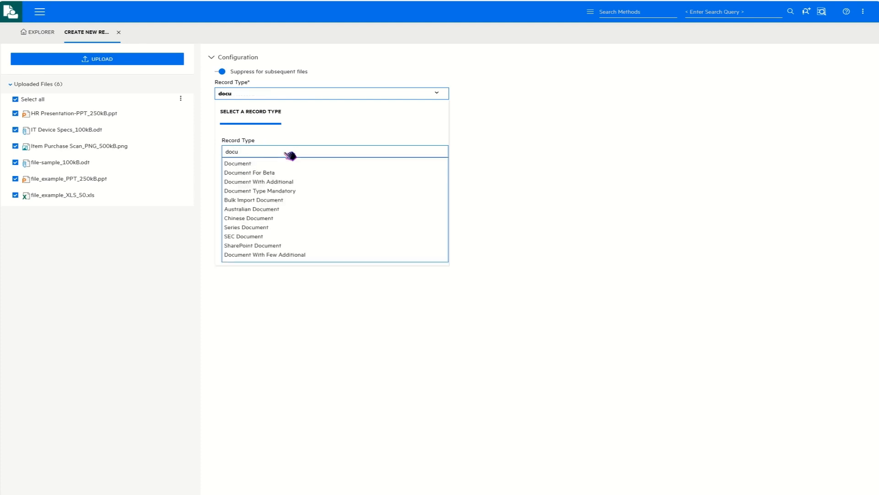
click(298, 190)
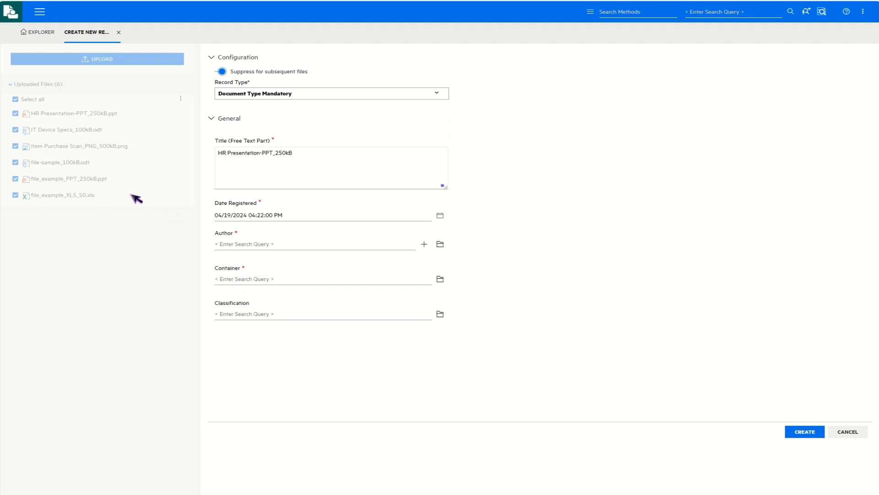
Disable suppression for subsequent files and assign the sixth listed person as author of the HR Presentation-PPT_250kB record.
click(220, 72)
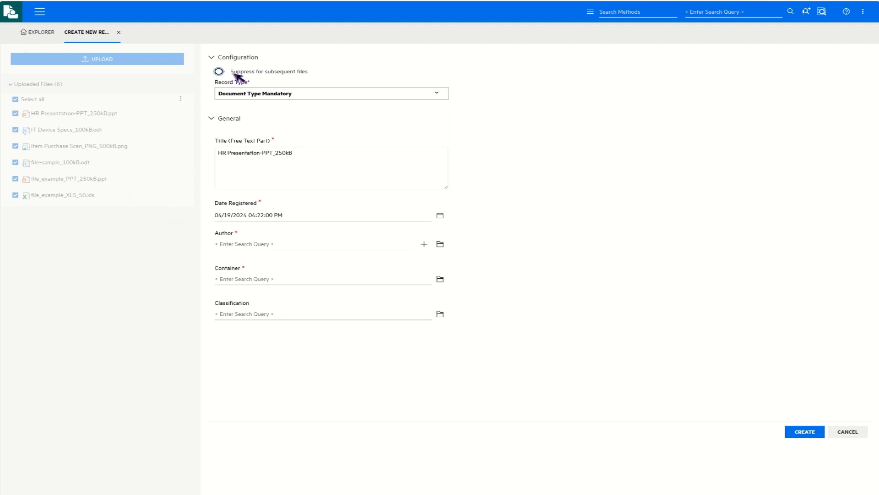
click(807, 433)
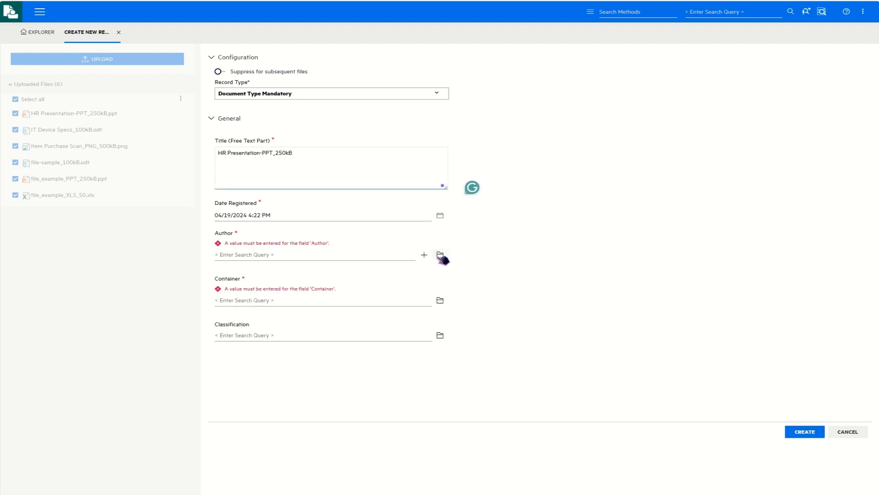
click(440, 254)
click(385, 243)
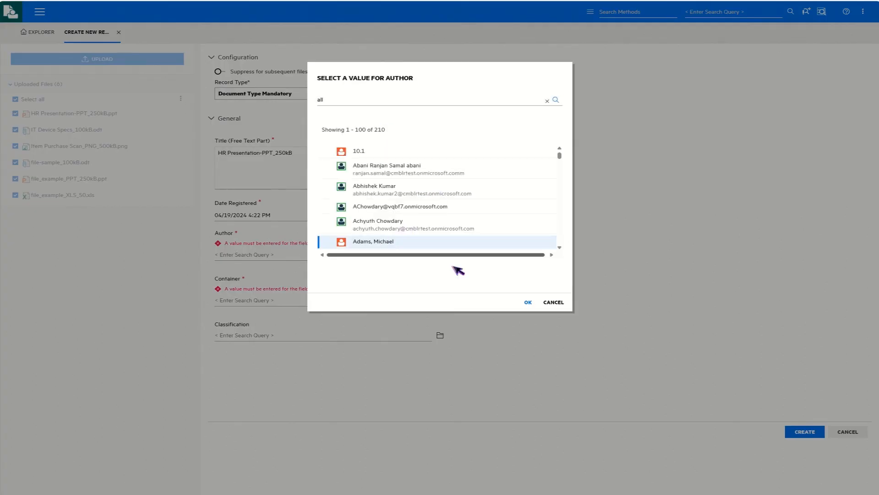
click(528, 301)
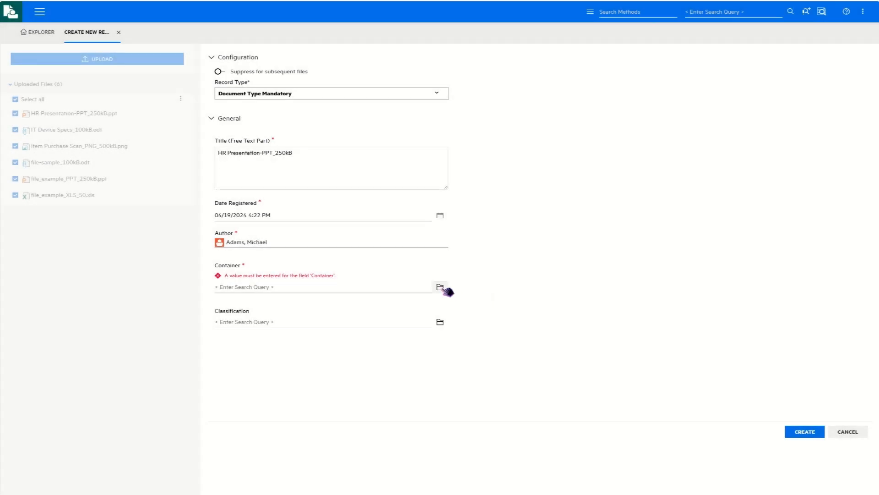
Assign container F_2 LowSecurity to the HR Presentation-PPT_250kB record and create it.
click(440, 287)
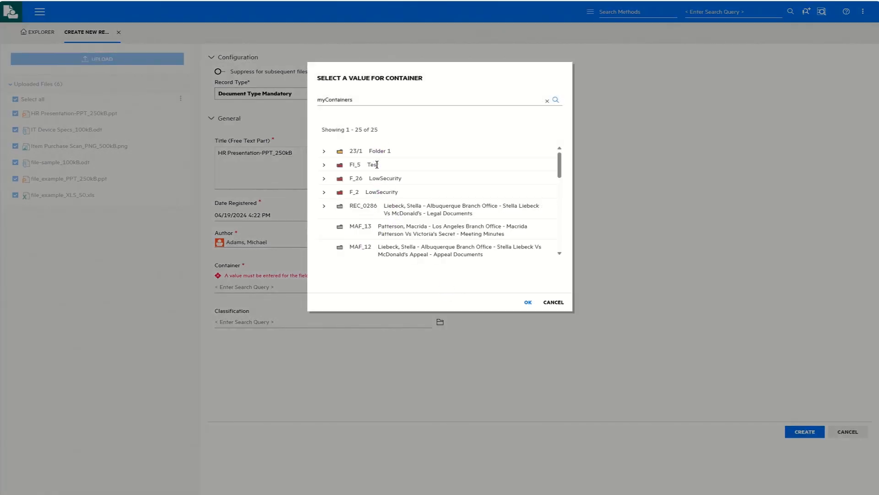
click(392, 191)
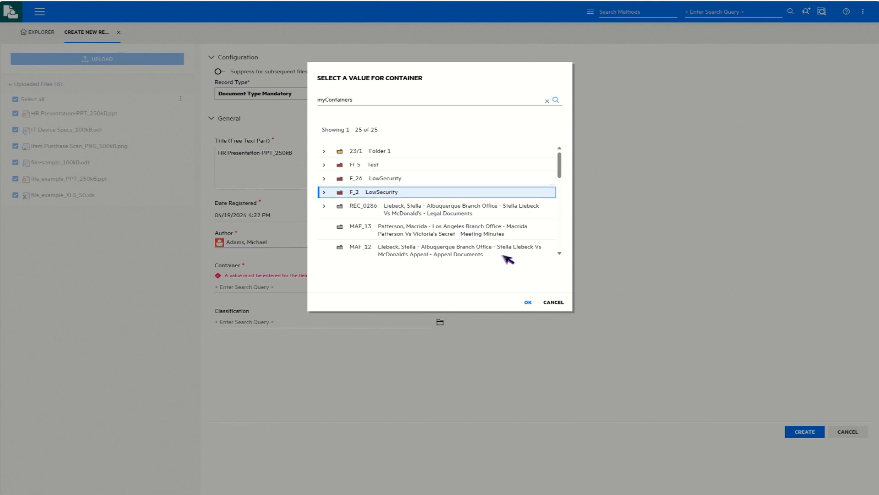
click(530, 302)
click(809, 433)
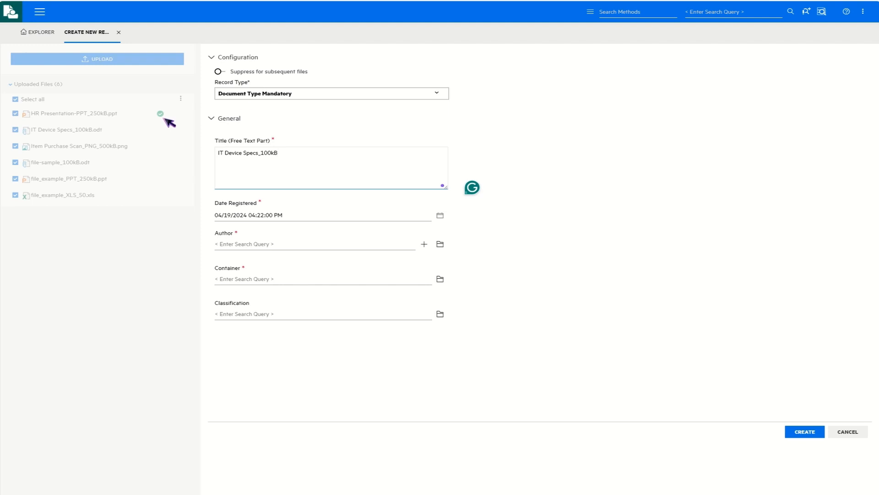
Enable suppression for subsequent files and assign the sixth listed person as author of the IT Device Specs_100kB record.
click(225, 72)
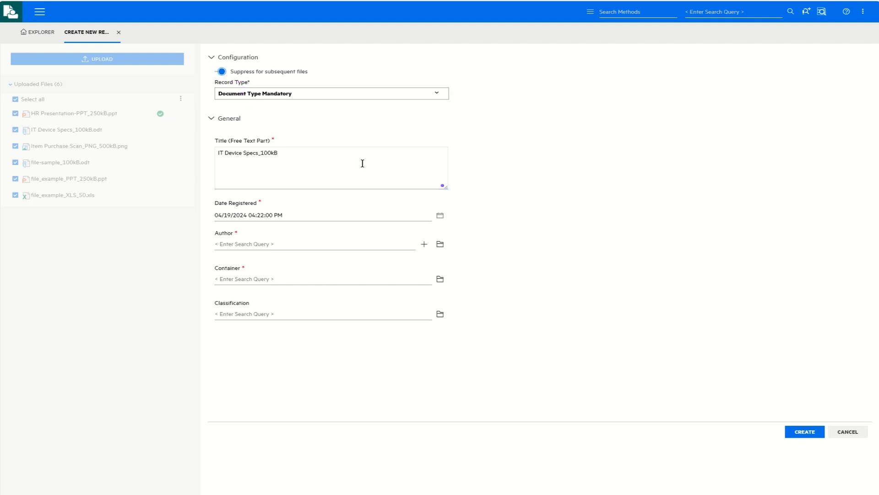
click(440, 245)
click(390, 242)
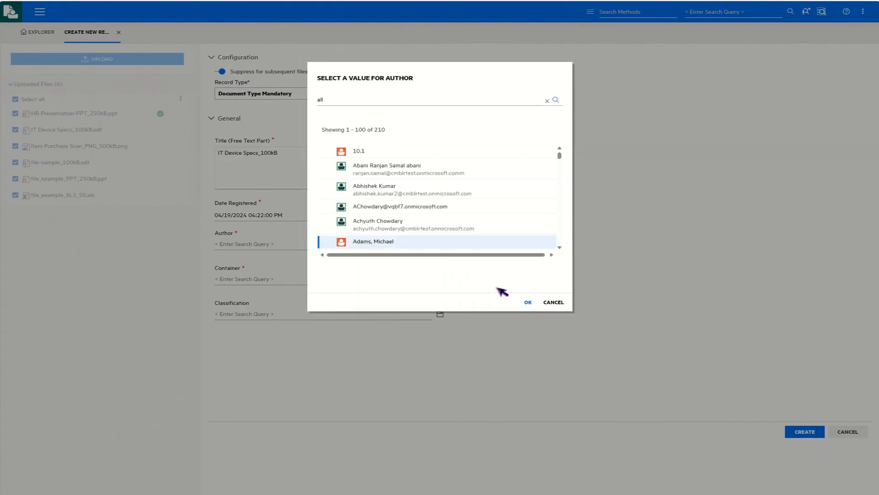
click(529, 302)
Assign container F_2 LowSecurity to the IT Device Specs_100kB record, then create all remaining records and finish.
click(440, 276)
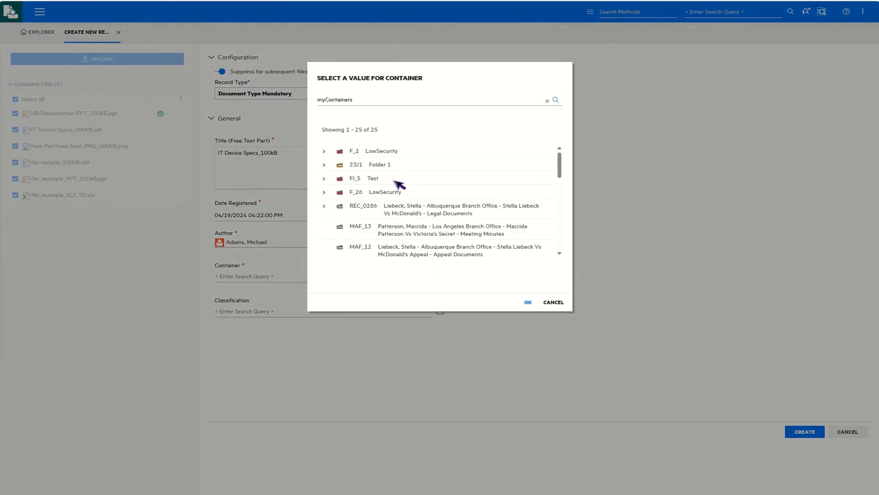
click(380, 150)
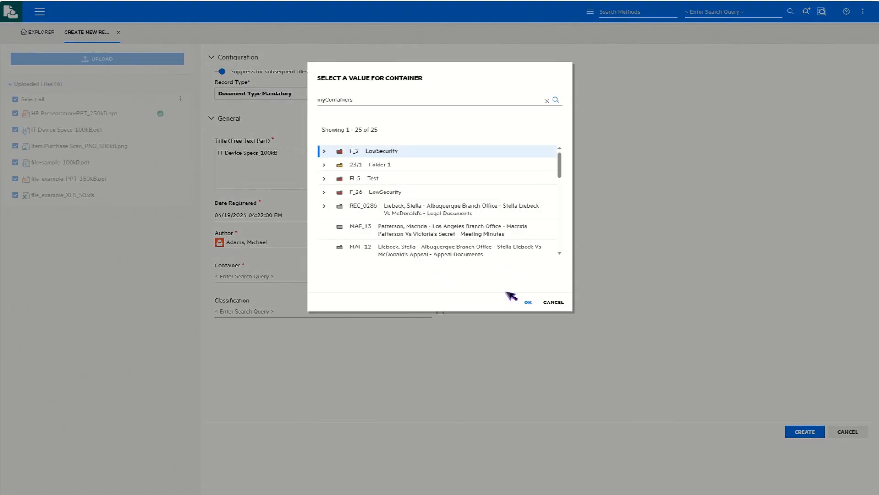
click(528, 302)
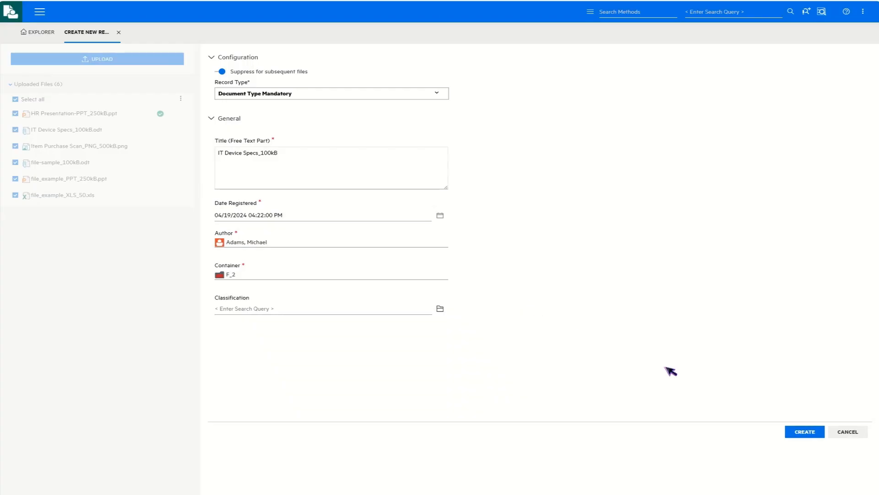
click(819, 432)
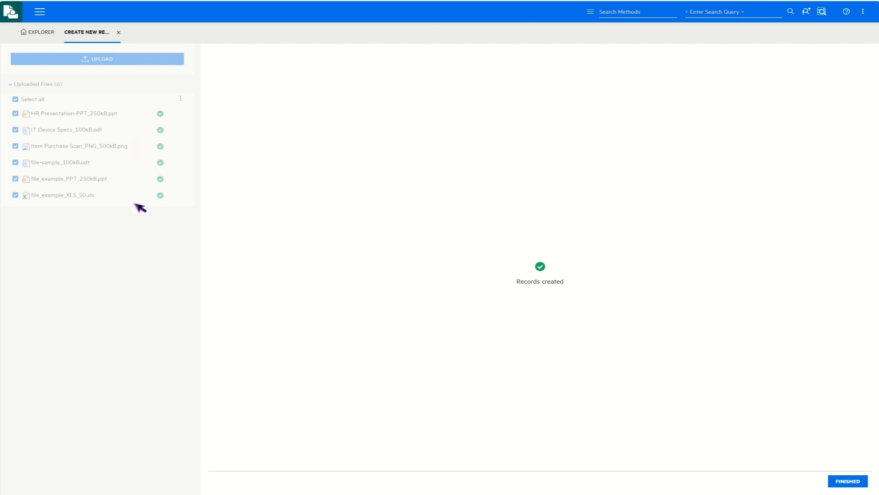
click(849, 481)
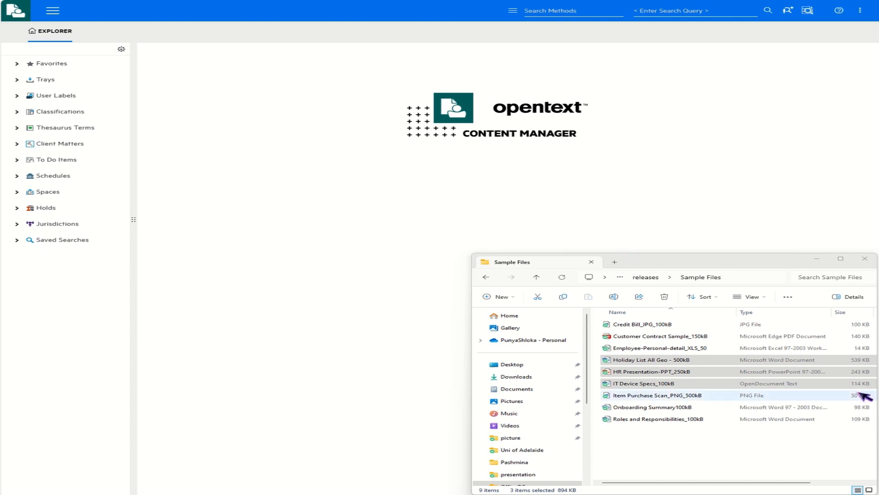
Add Holiday List All Geo - 500kB, HR Presentation-PPT_250kB and IT Device Specs_100kB from Sample Files as new records titled "Test".
drag(640, 371, 295, 255)
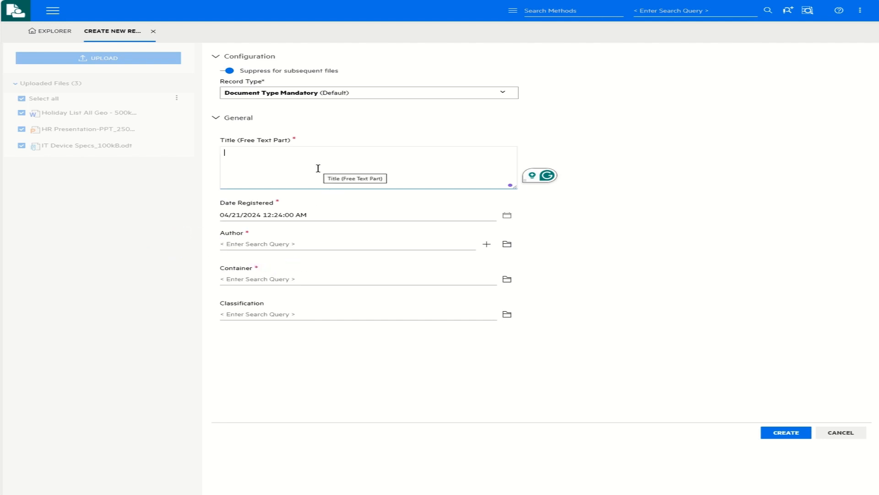
text(Test)
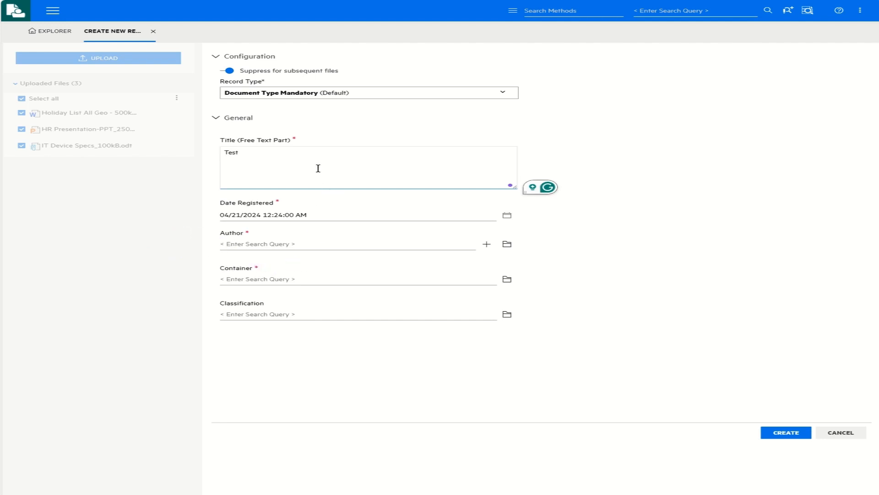
Assign the sixth listed person as author of the record titled "Test".
click(508, 245)
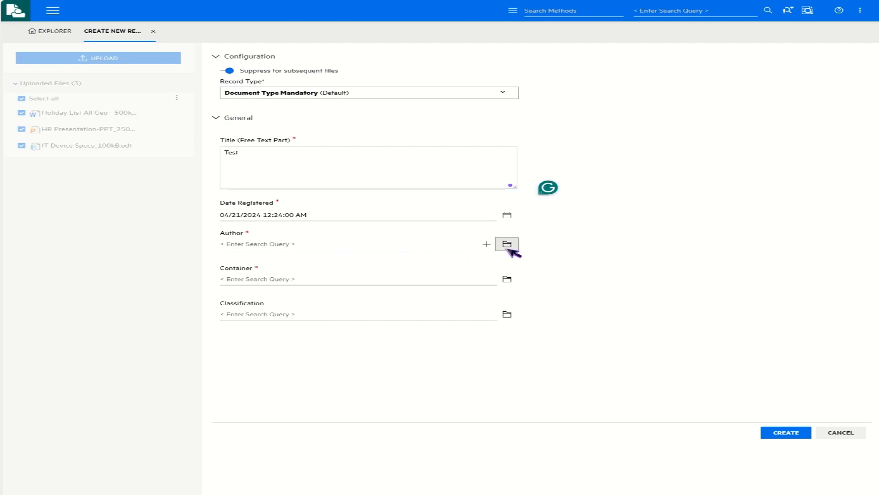
click(366, 242)
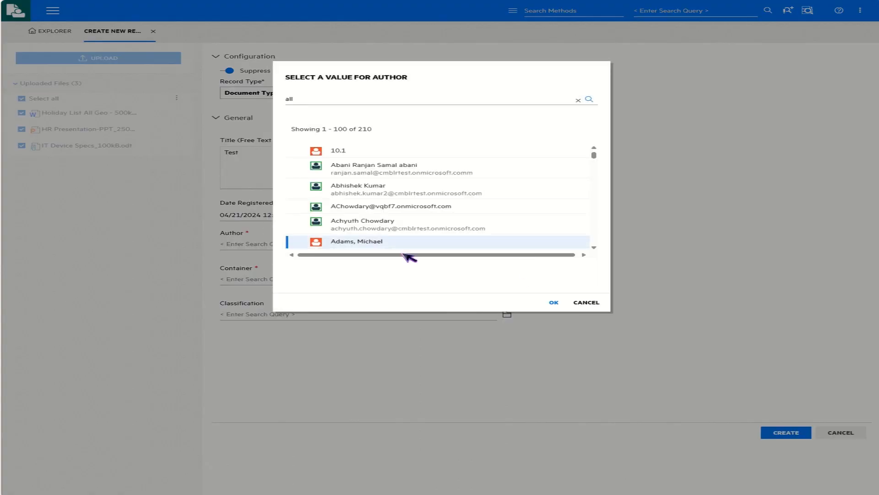
click(554, 303)
Assign container F_2 LowSecurity to the record titled "Test", then create the three records and finish.
click(508, 278)
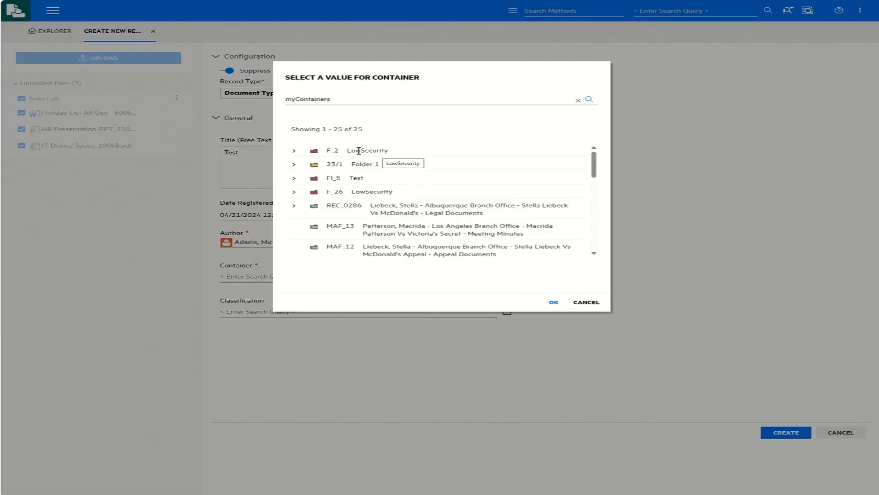
click(361, 151)
click(554, 303)
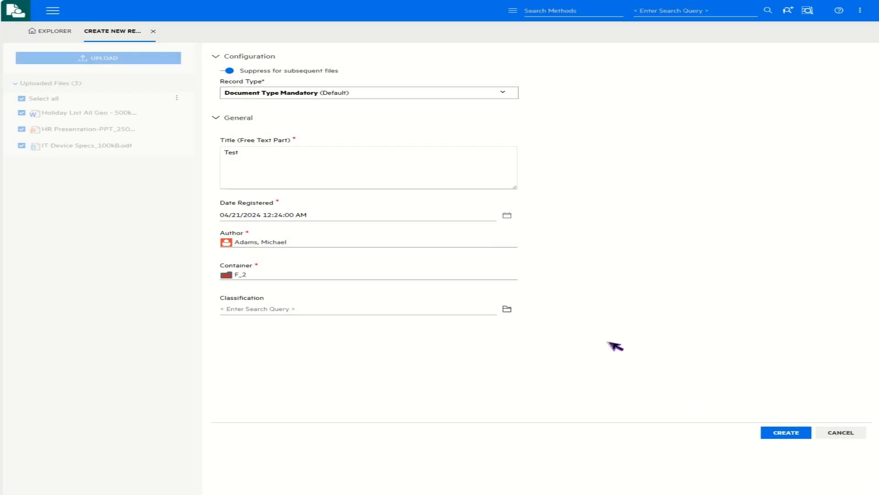
click(786, 432)
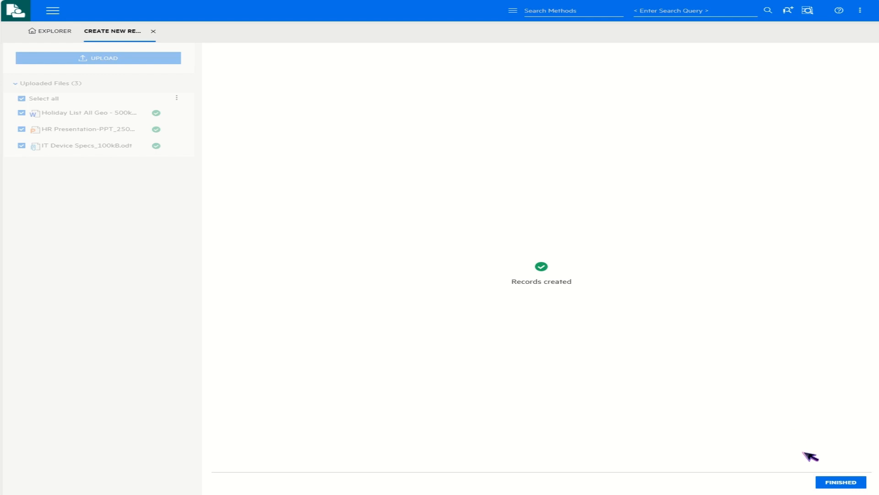
click(836, 483)
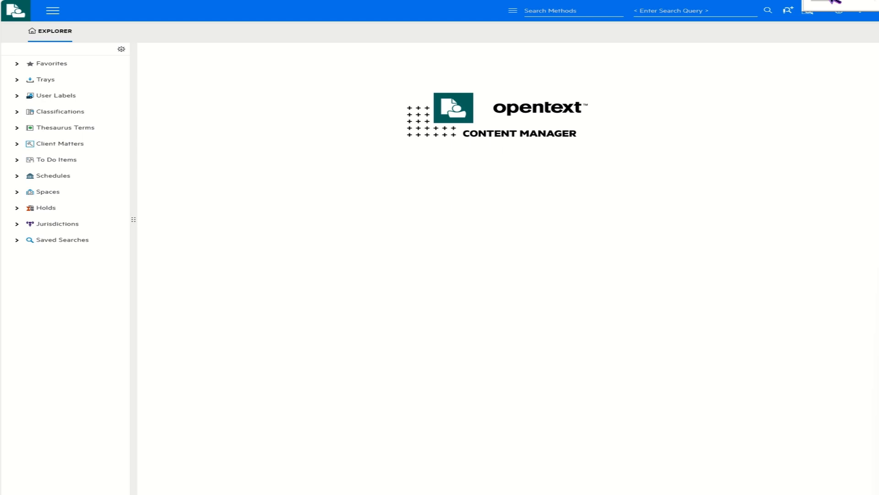
Search the records with the query "all".
click(705, 12)
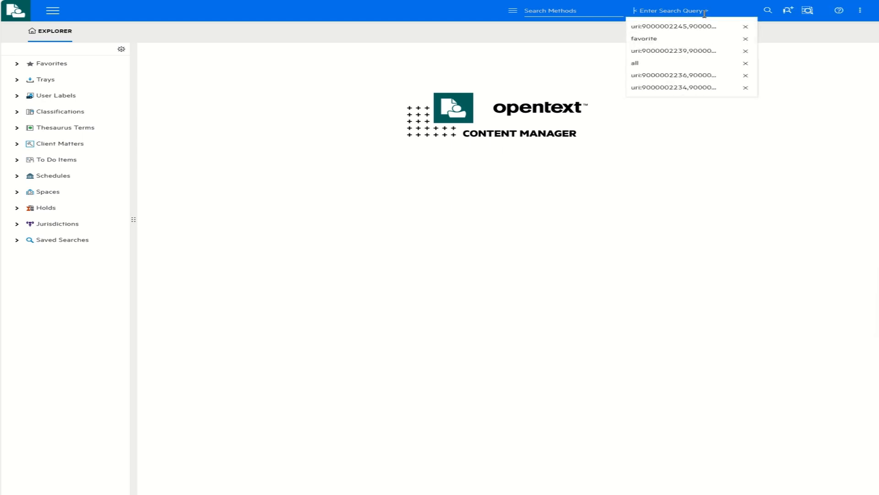
text(all)
key(Return)
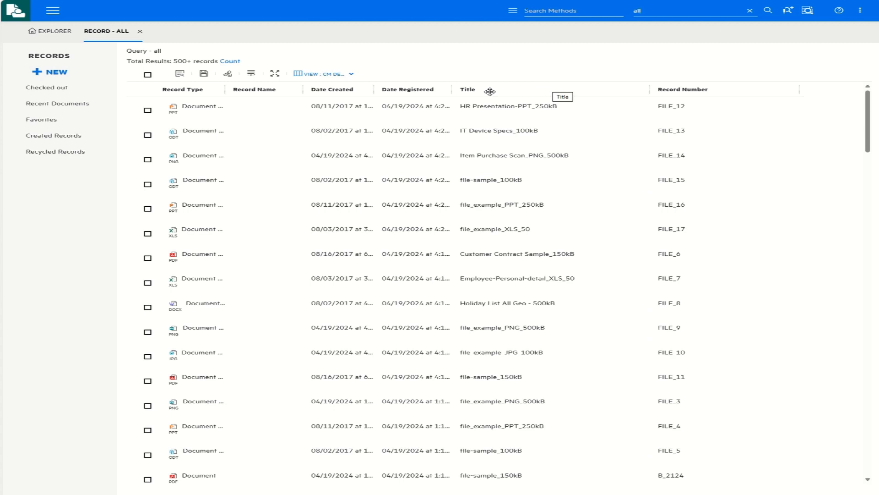
Move the Title column behind the Record Number column in the search results.
drag(484, 94, 747, 96)
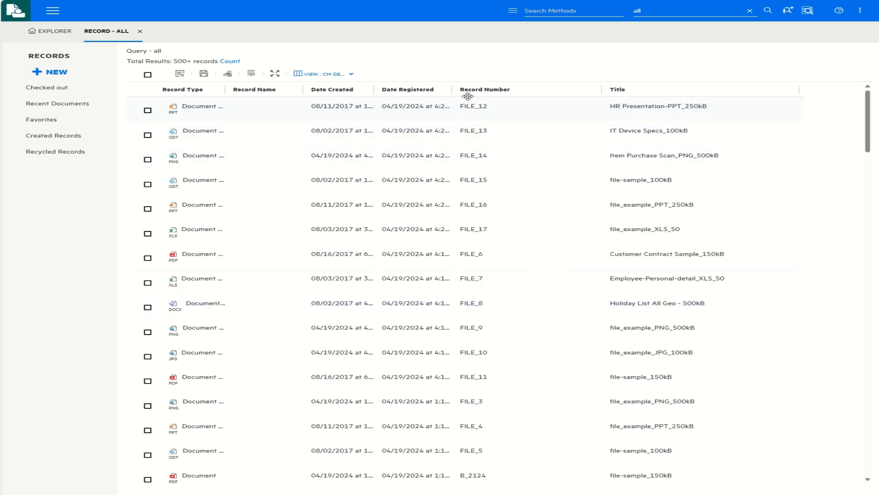
click(355, 76)
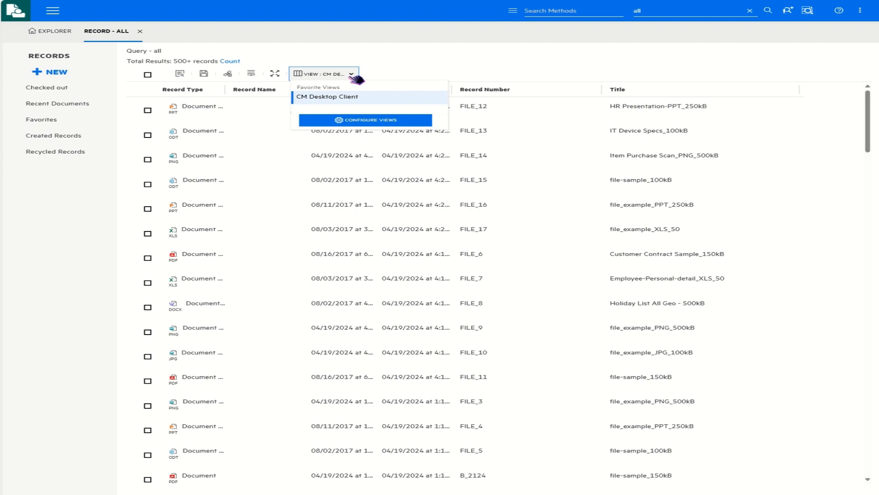
click(352, 75)
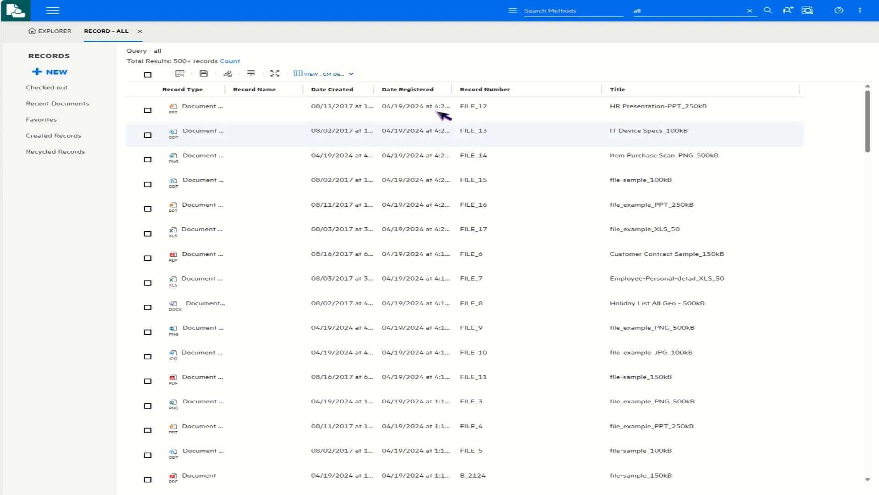
Create and save a new column view named "checked out" in the view configuration.
click(353, 77)
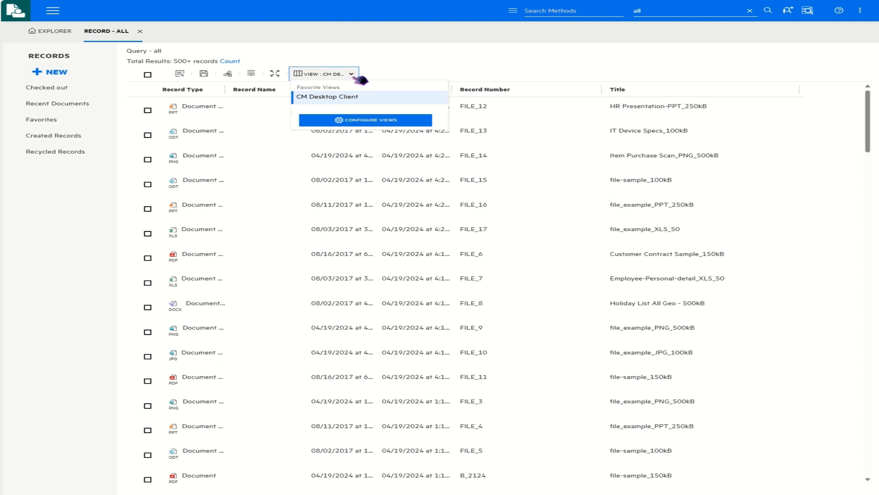
click(369, 120)
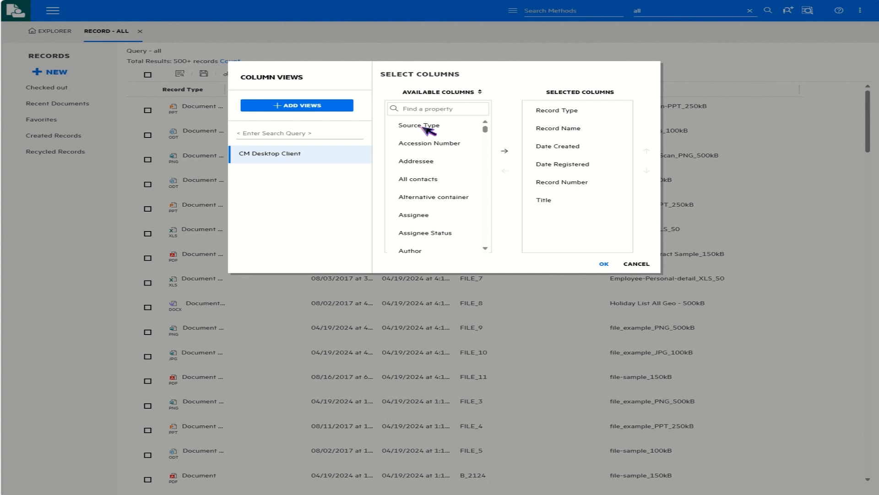
click(323, 108)
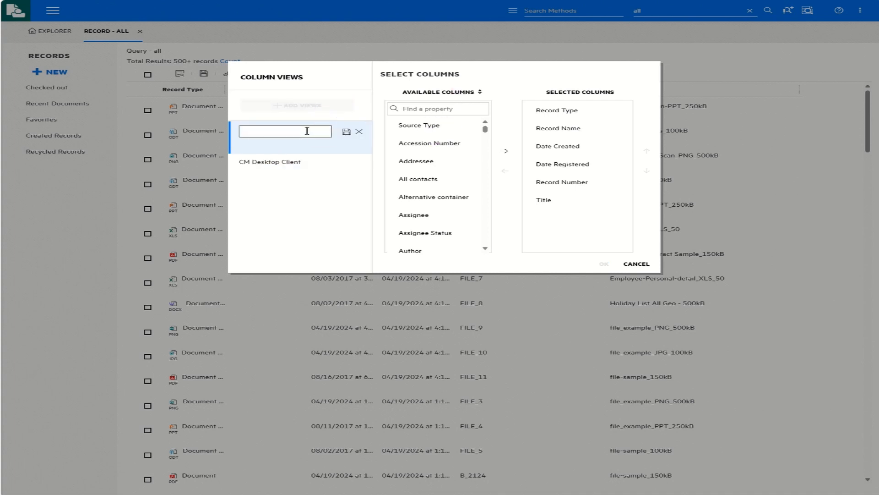
text(checked out)
click(346, 132)
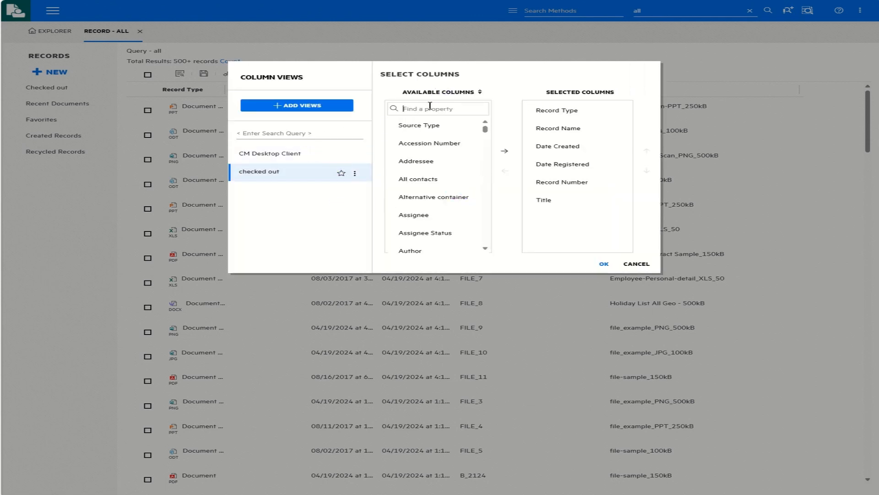
Find the "Checked Out?" property, add it to the selected columns of the "checked out" view, and apply the view.
text(checklee)
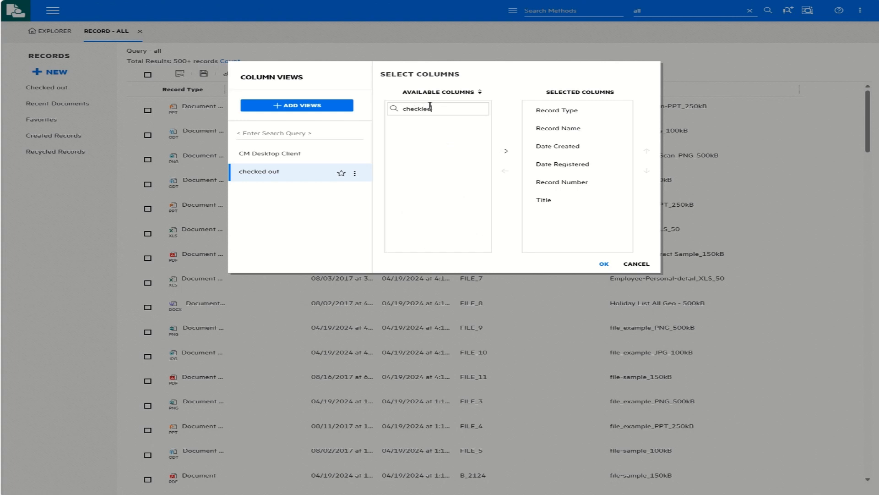
key(BackSpace)
key(BackSpace)
key(BackSpace)
text(ed)
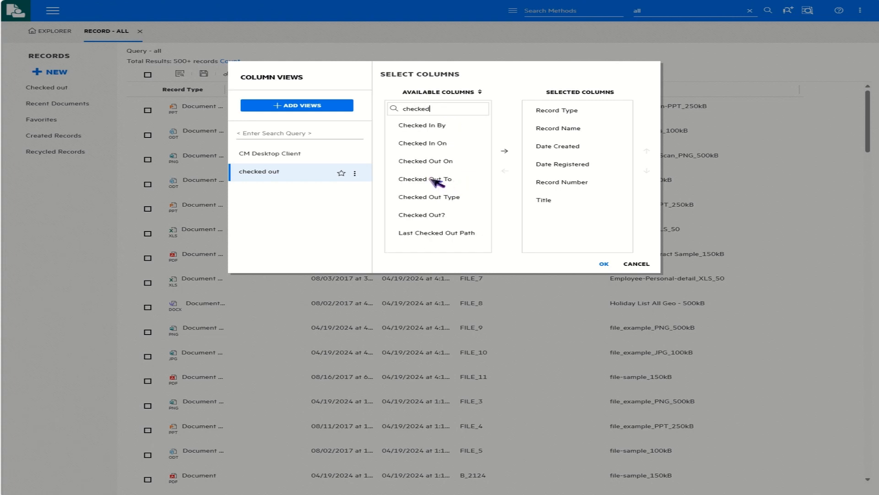
click(439, 214)
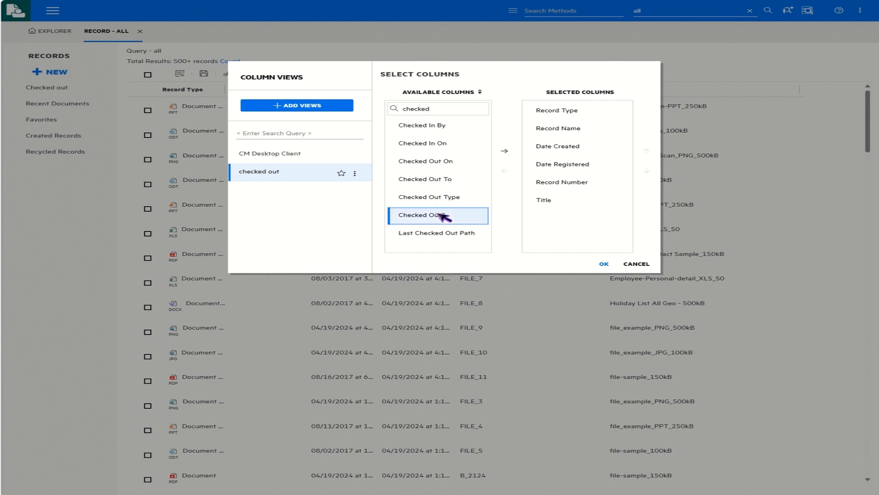
click(505, 152)
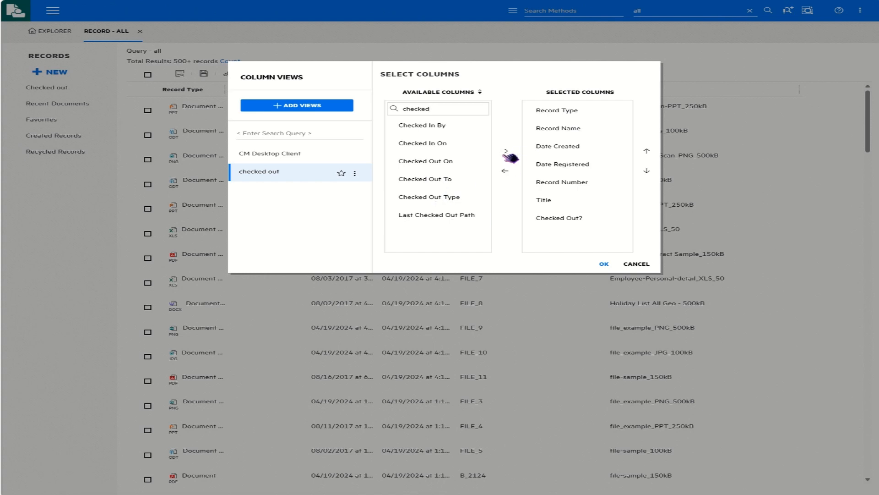
click(604, 264)
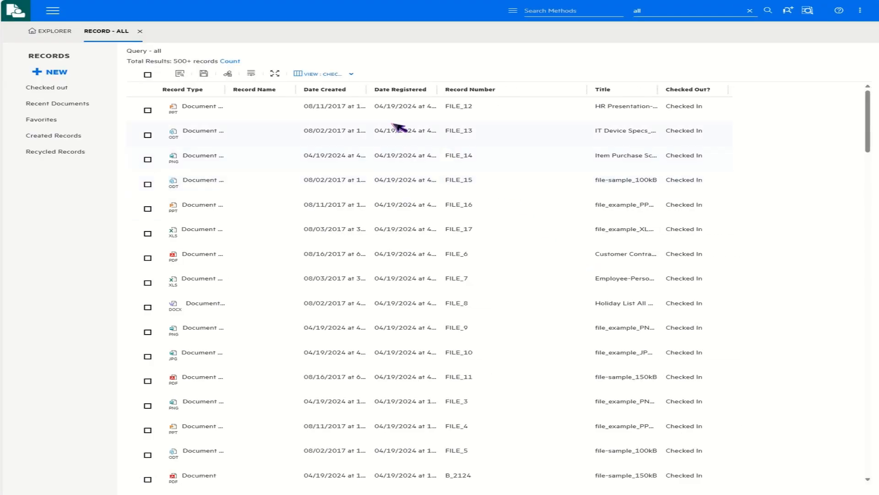
Create and save another column view named "Author".
click(351, 74)
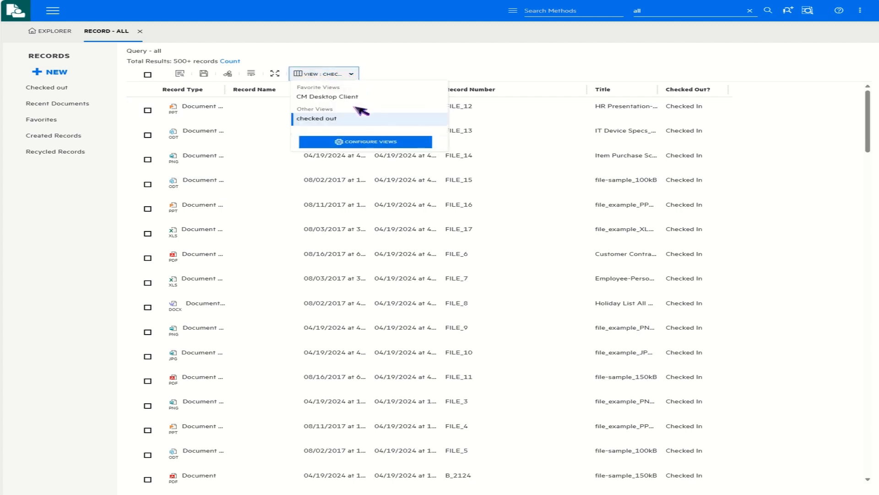
click(402, 74)
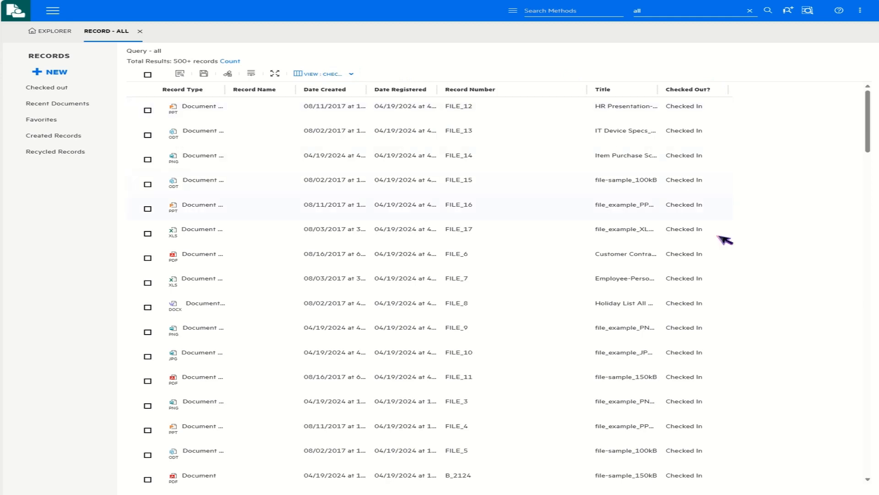
click(357, 77)
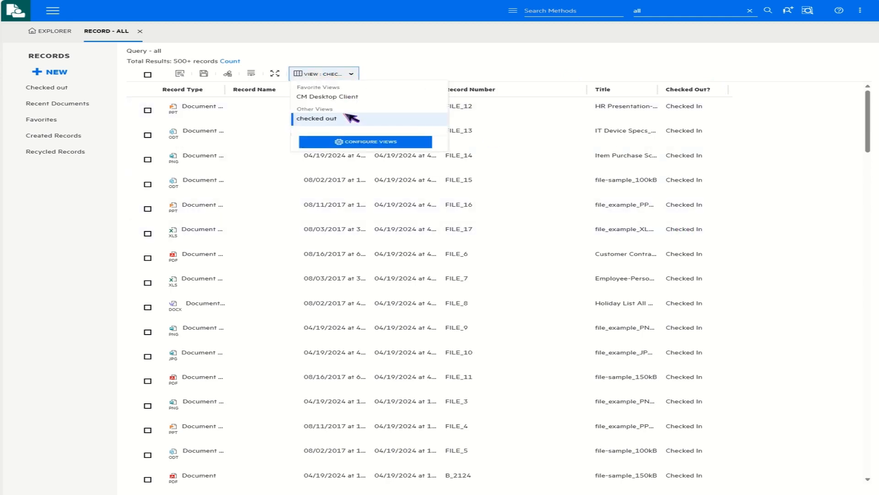
click(363, 144)
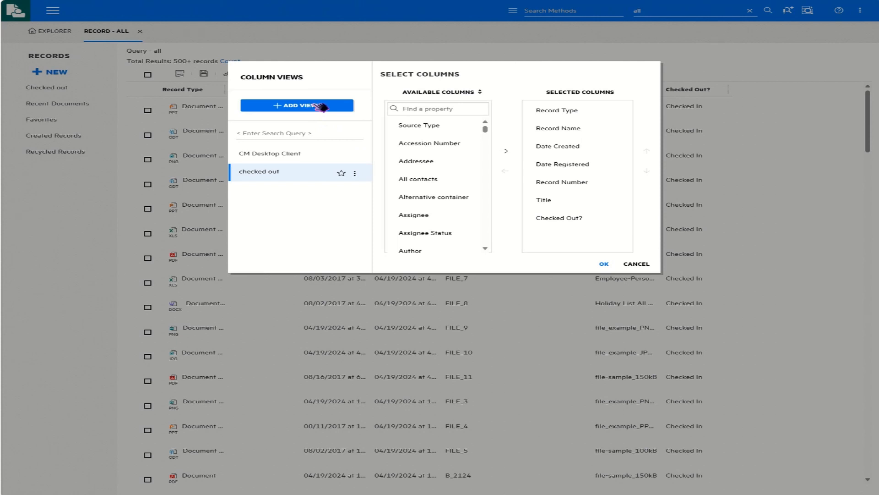
click(320, 107)
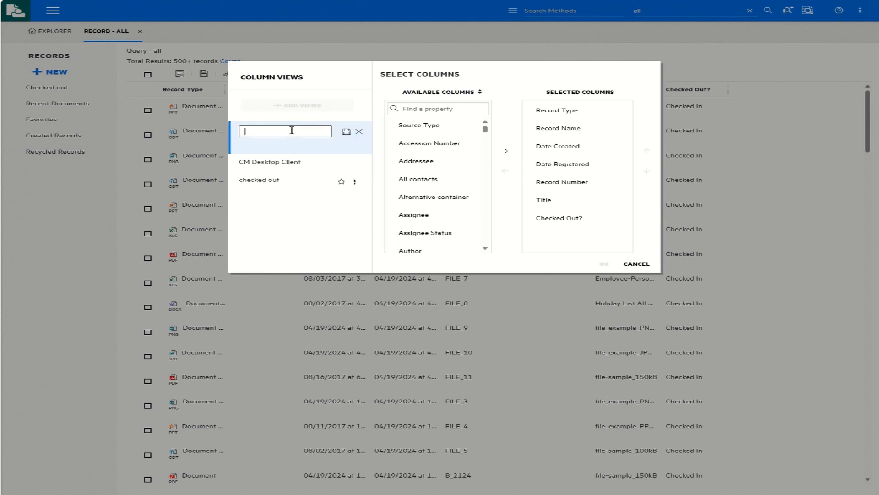
text(Author)
click(347, 132)
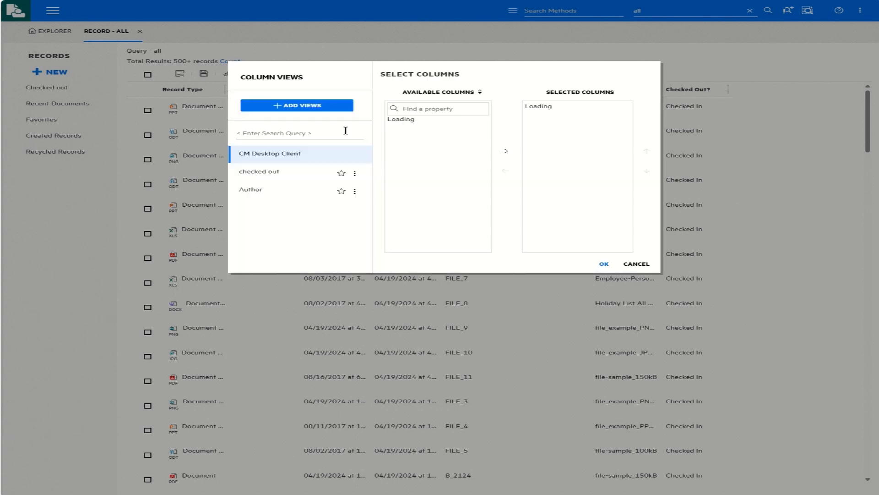
In the "Author" view, add the Author column, remove the "Checked Out?" column, and apply the view.
click(300, 189)
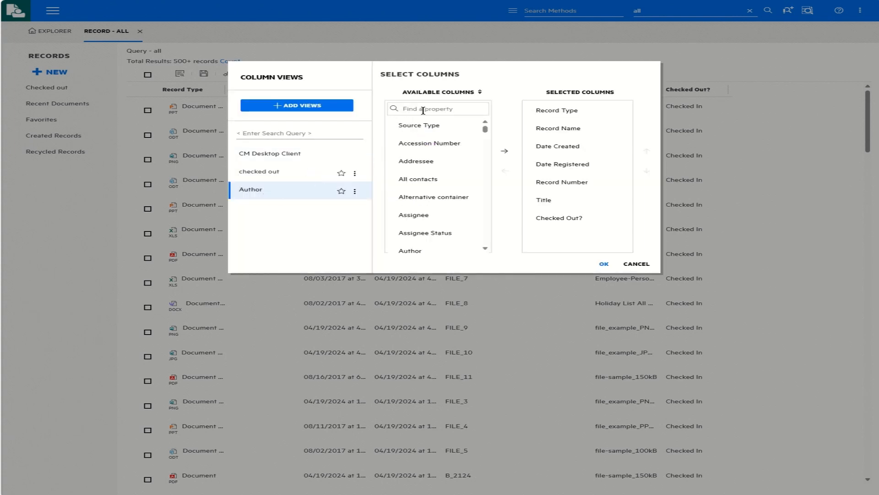
click(415, 252)
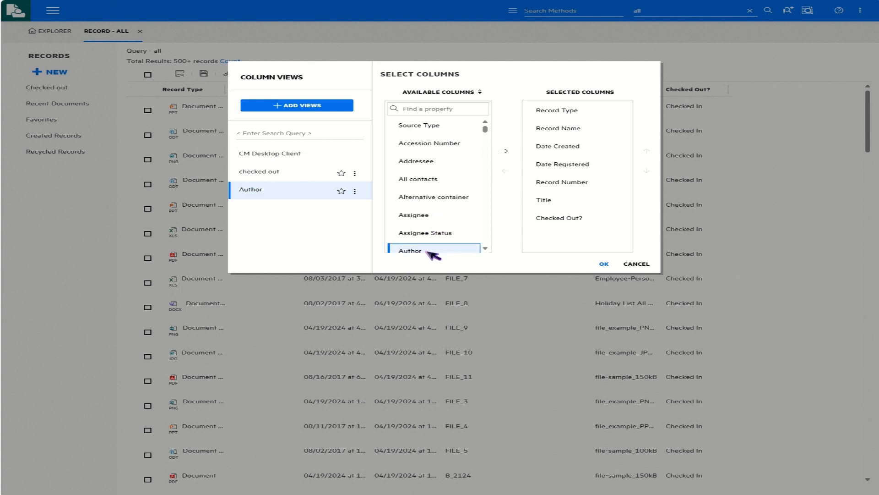
click(508, 154)
click(578, 223)
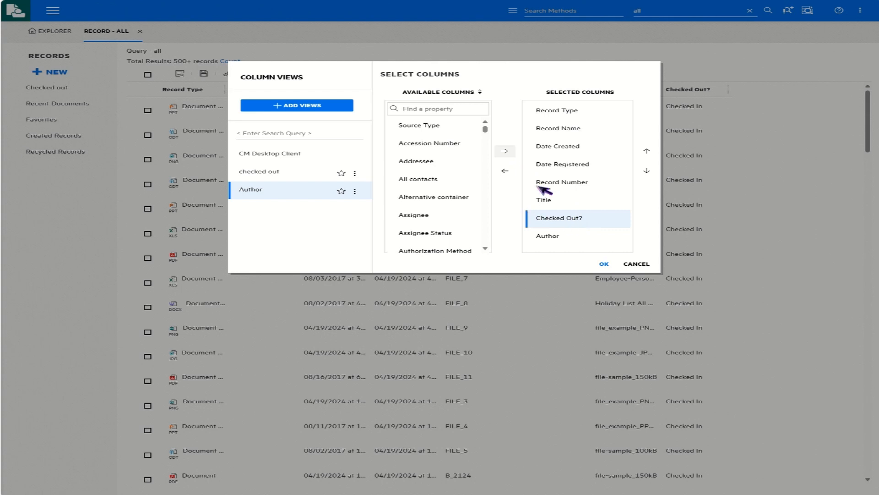
click(506, 171)
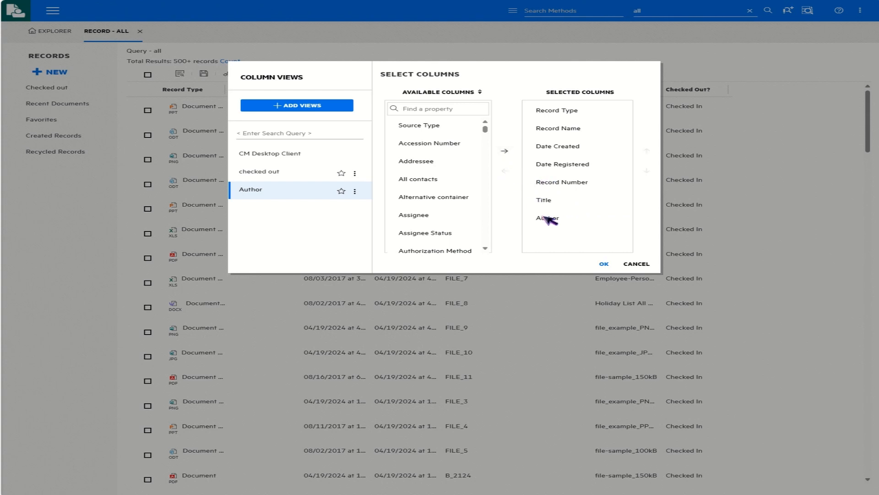
click(606, 265)
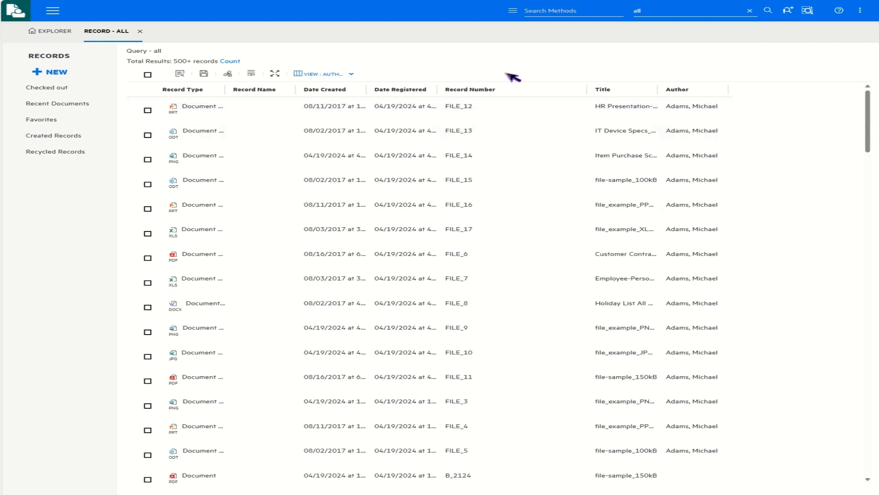
Switch the results to the "checked out" view and rename that view "checked out-renamed".
click(352, 75)
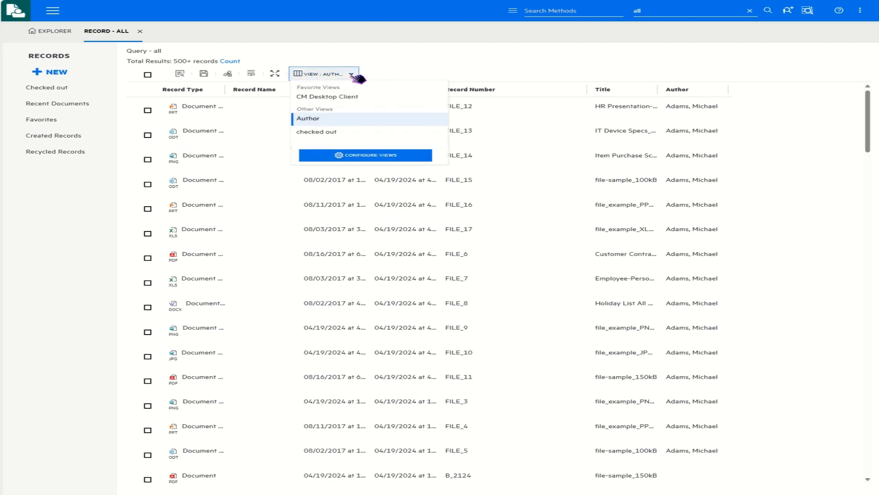
click(341, 133)
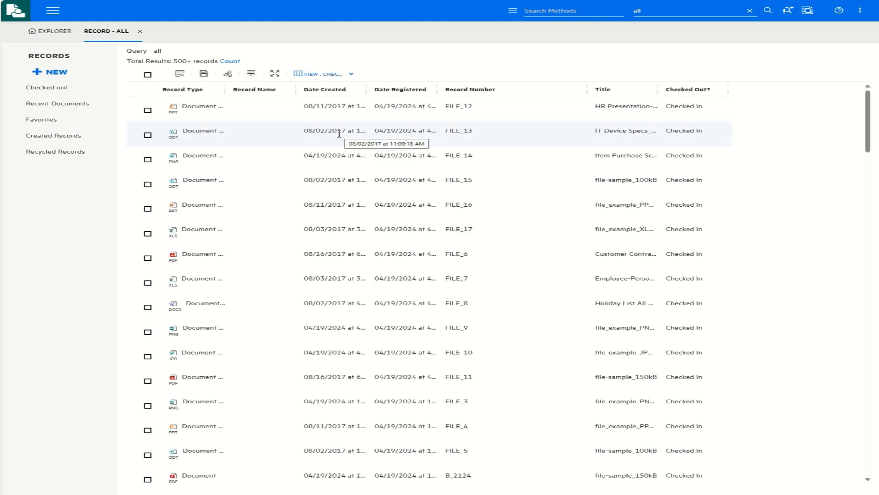
click(357, 77)
click(365, 154)
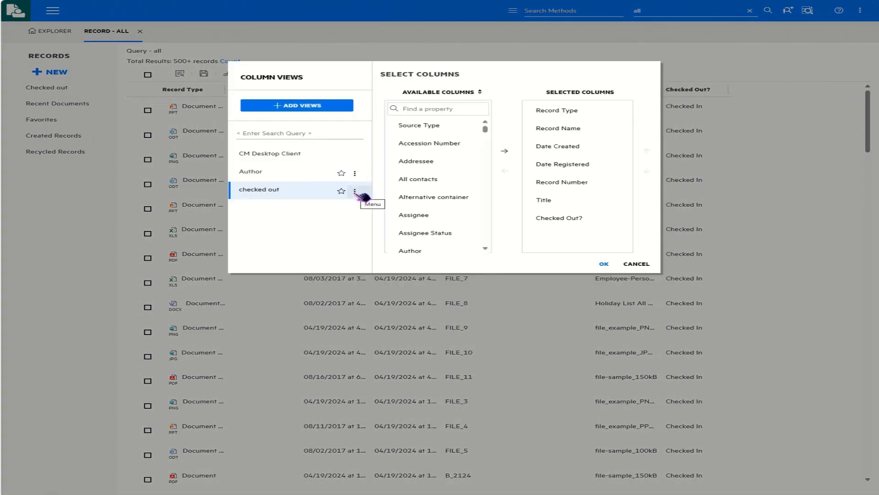
click(356, 192)
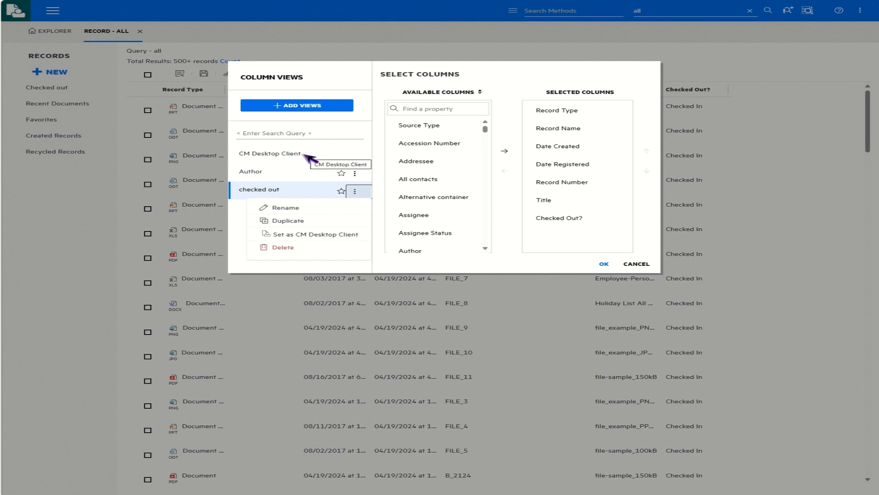
click(300, 211)
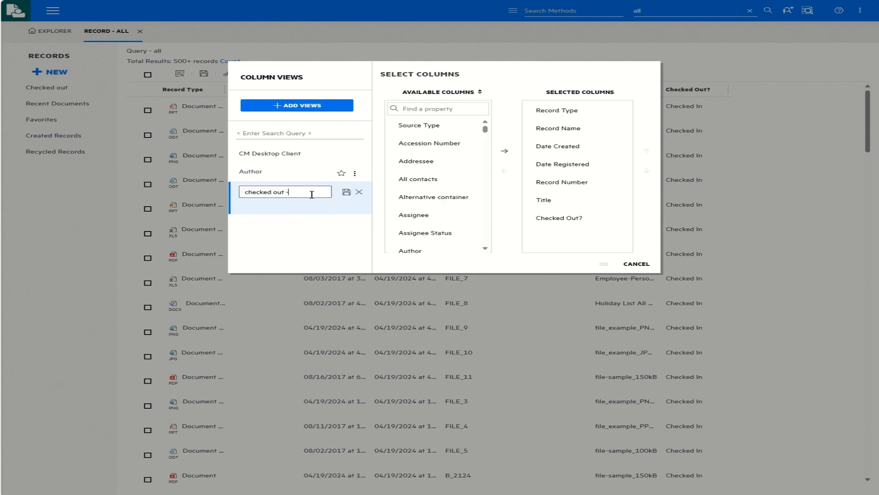
text(-renamed)
click(348, 191)
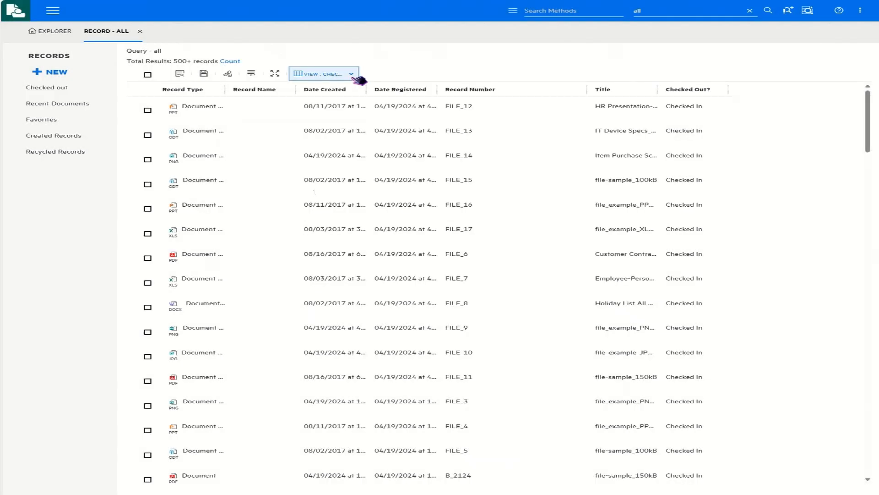
Mark the "checked out-renamed" view as a favorite, apply it, and review the favorite and other views.
click(353, 78)
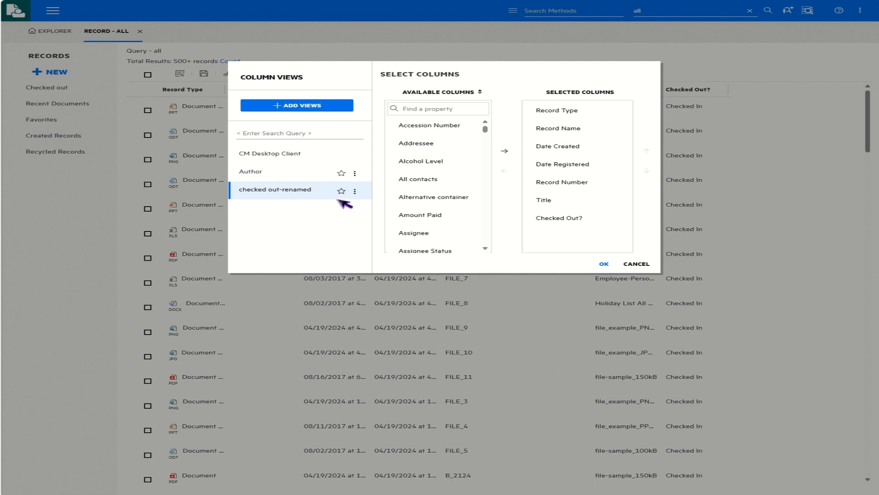
click(341, 190)
click(603, 266)
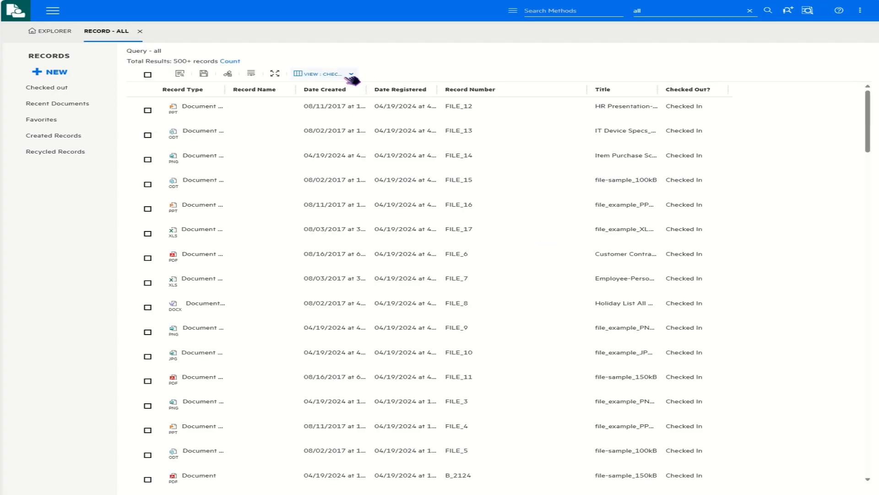
click(356, 77)
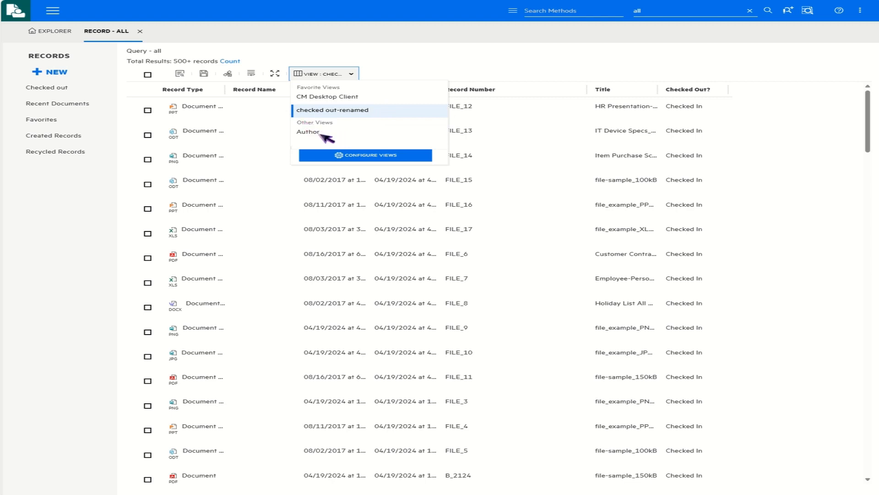
click(356, 77)
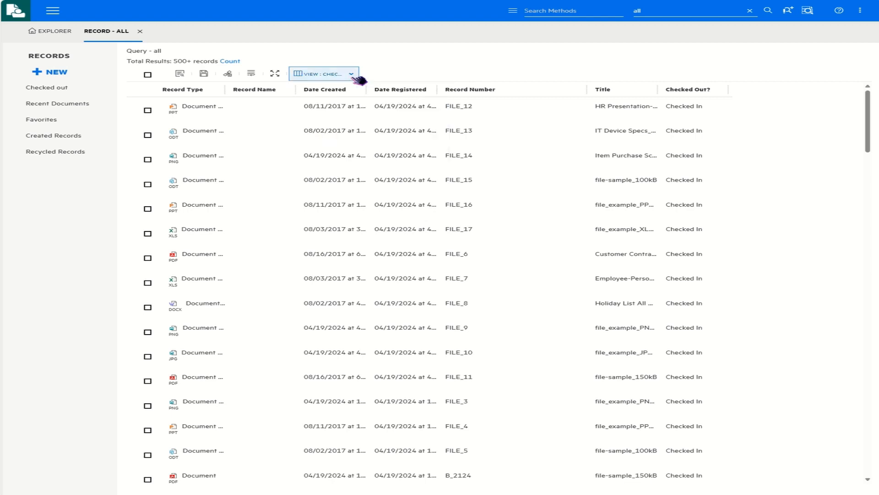
click(356, 77)
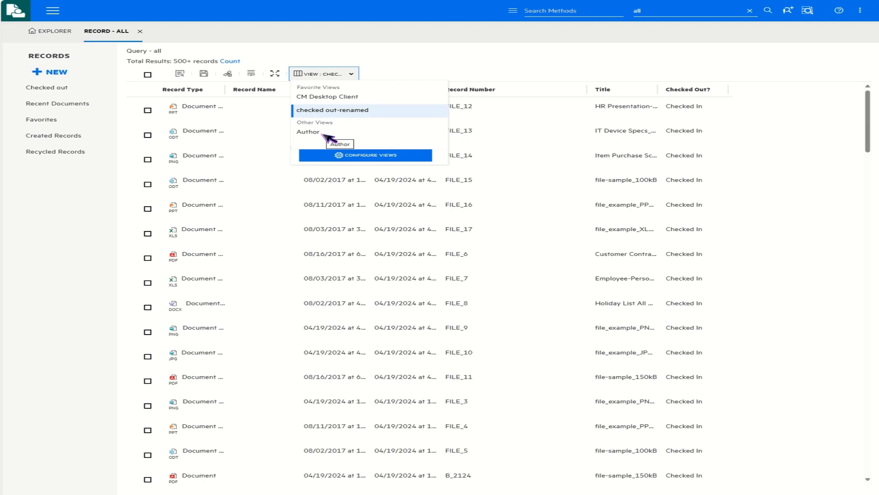
click(463, 72)
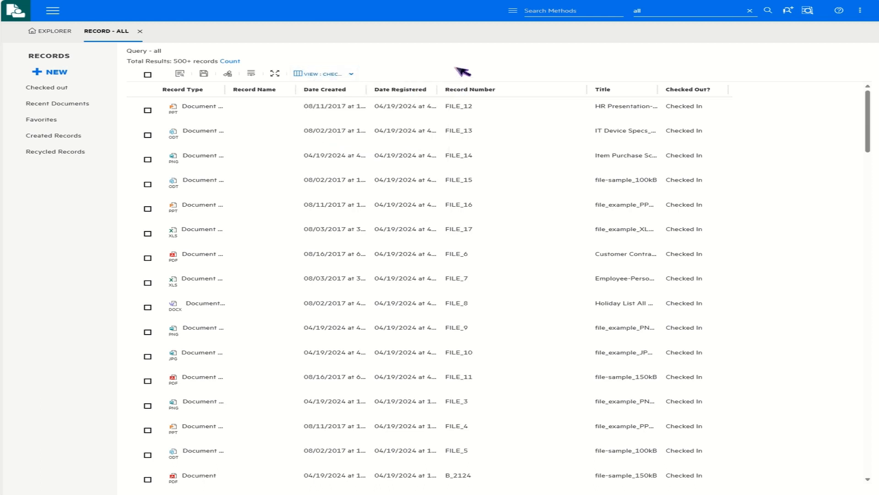